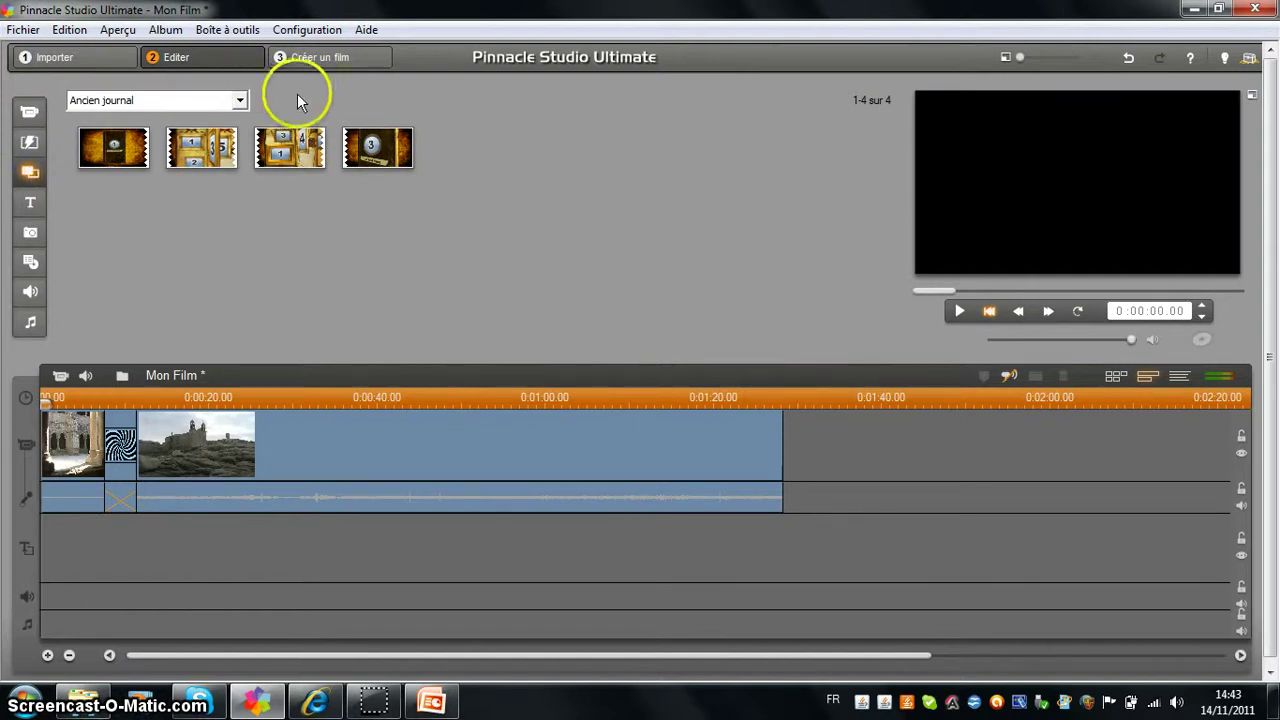
Browse the montage themes, viewing the Bébé and Sports templates before returning to the Ancien journal theme.
click(232, 103)
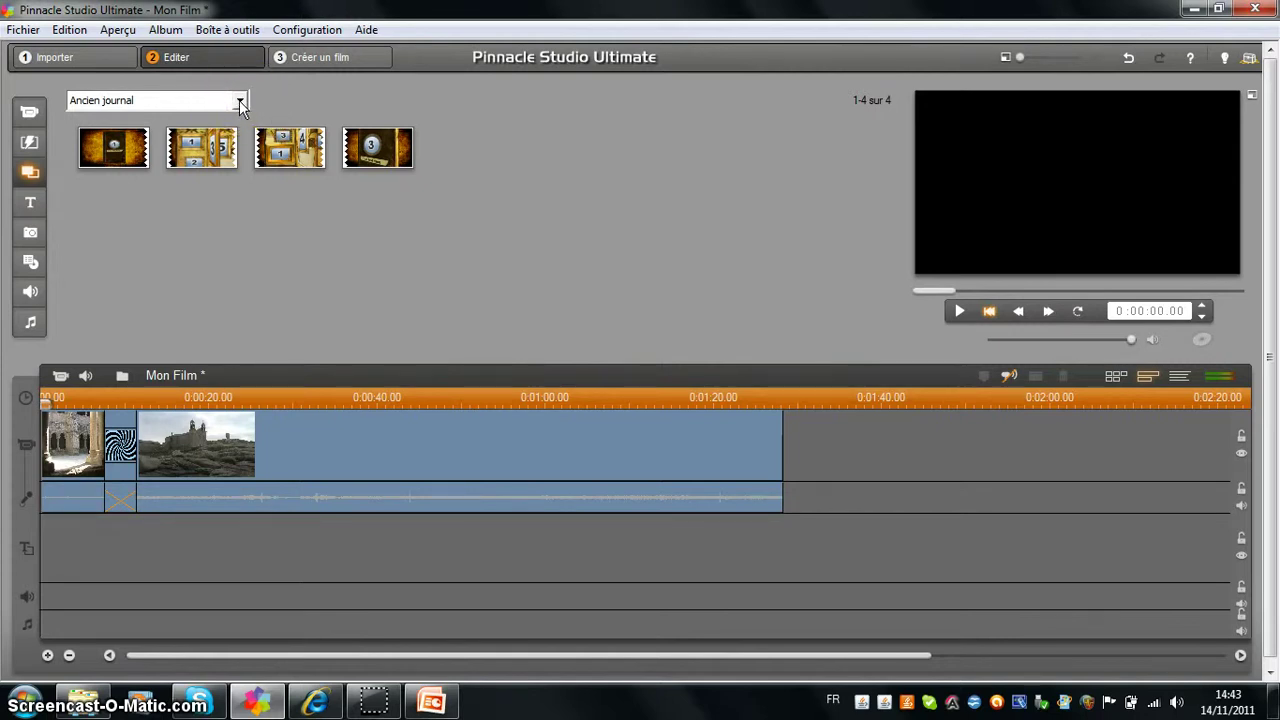
click(239, 100)
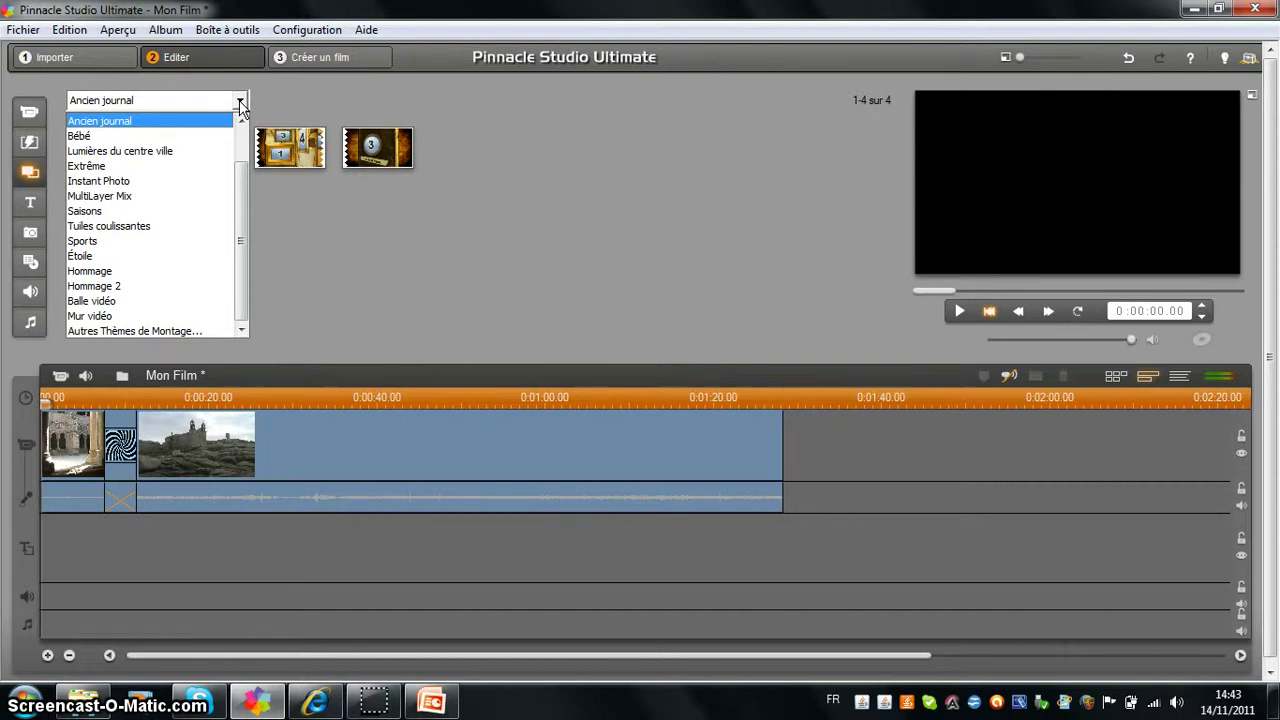
click(84, 136)
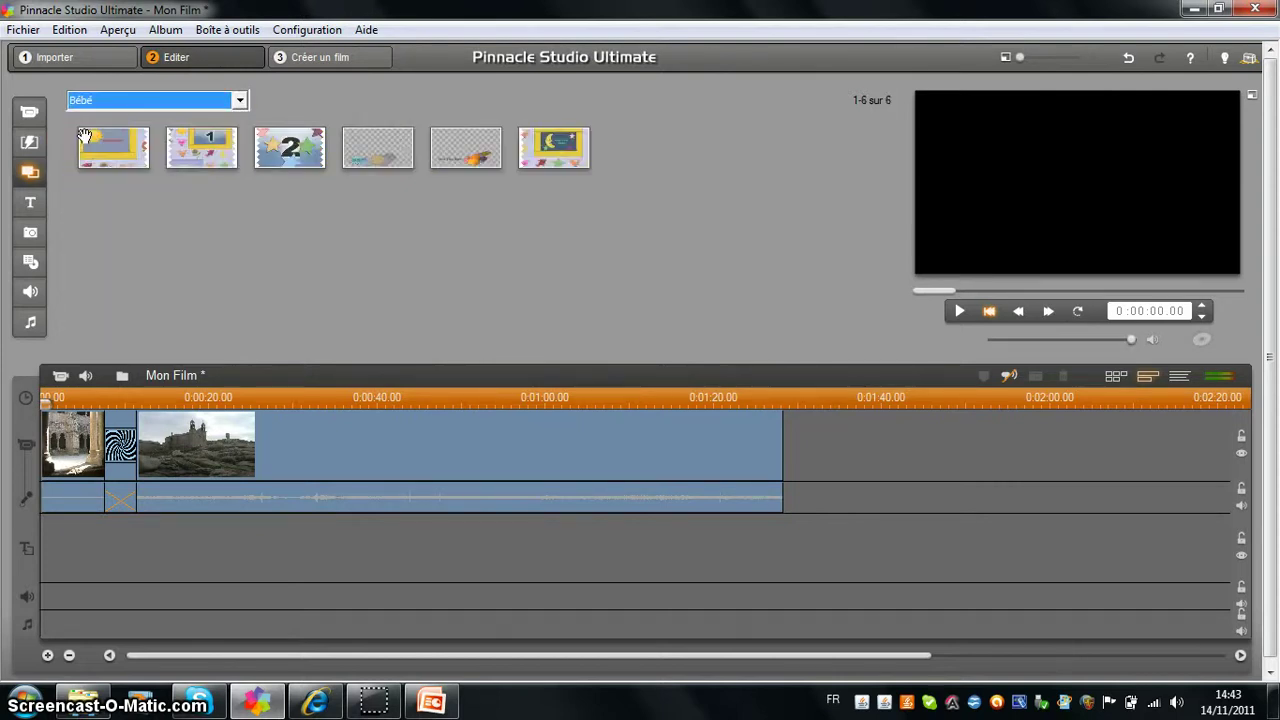
click(239, 100)
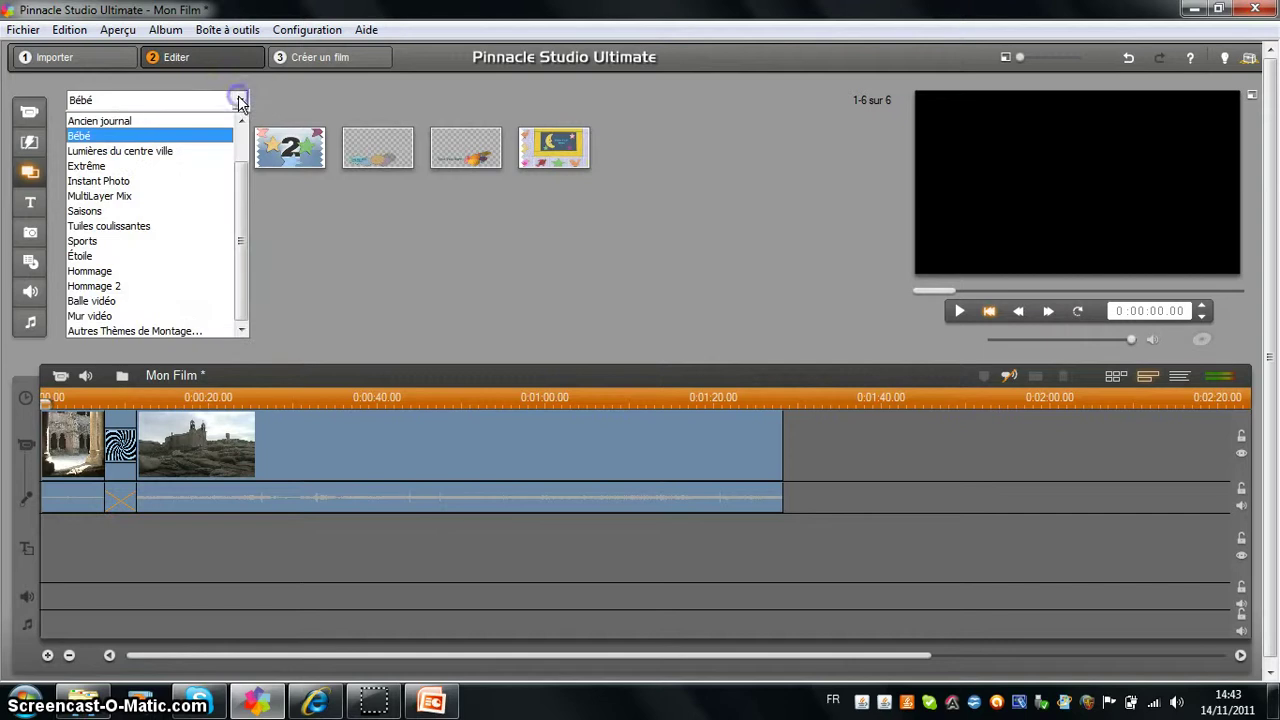
click(84, 242)
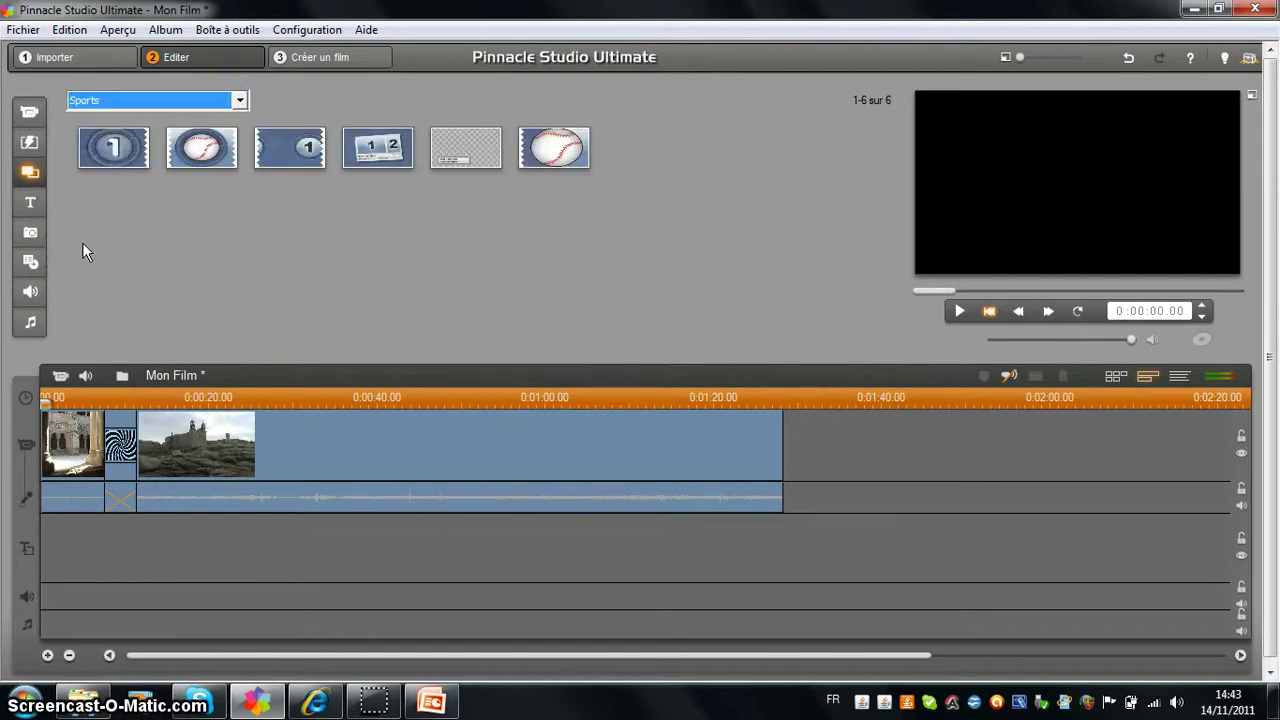
click(240, 100)
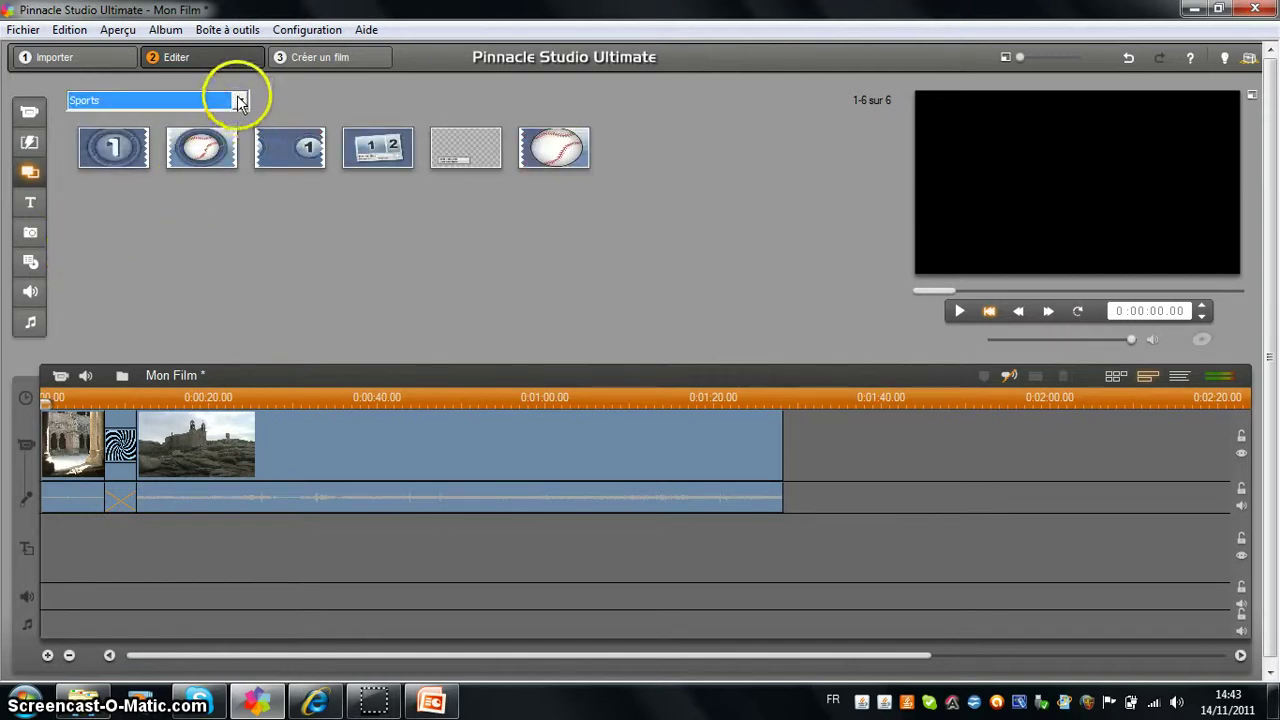
drag(240, 100, 122, 121)
click(122, 121)
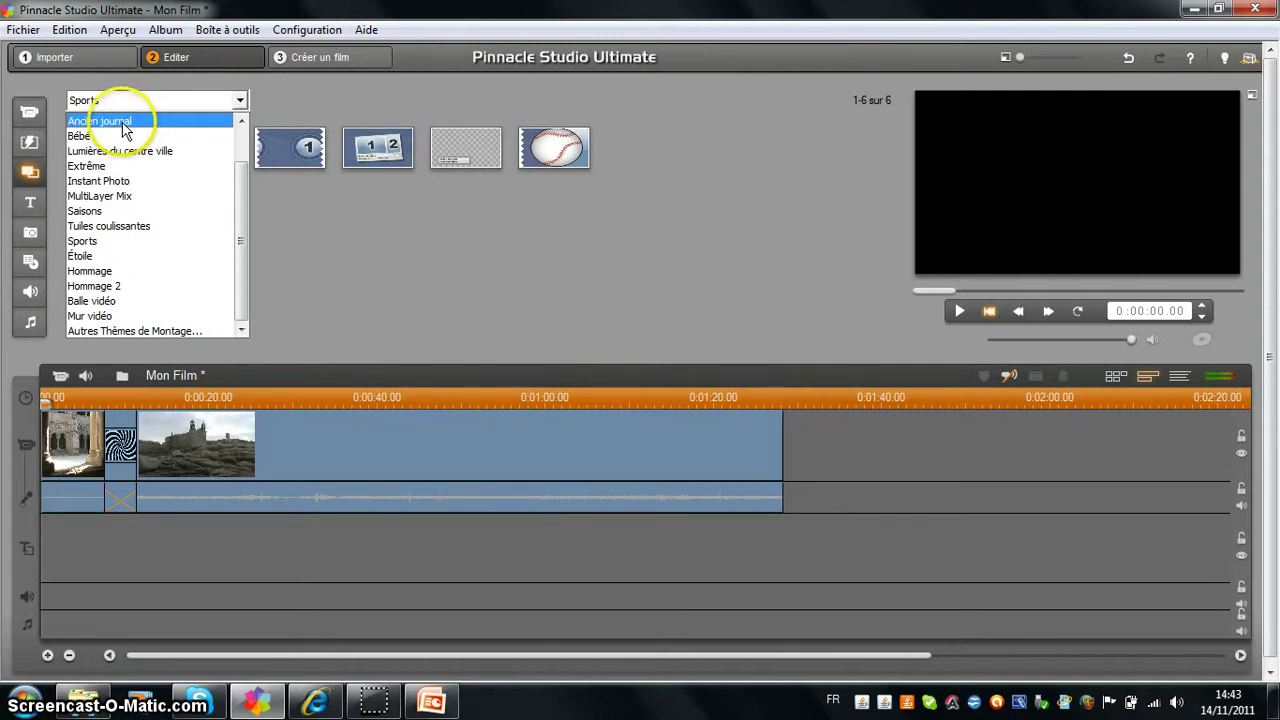
click(122, 121)
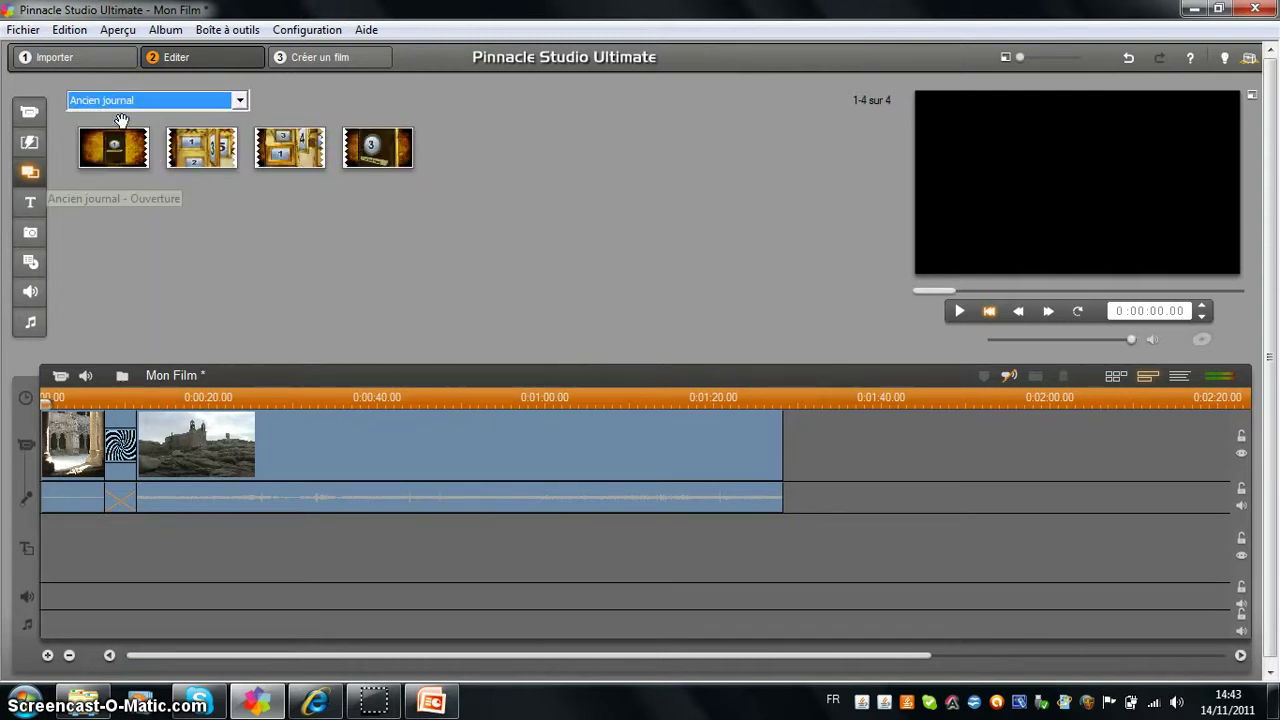
Insert the second Ancien journal template at the start of the video track, before the cloister clip.
click(216, 145)
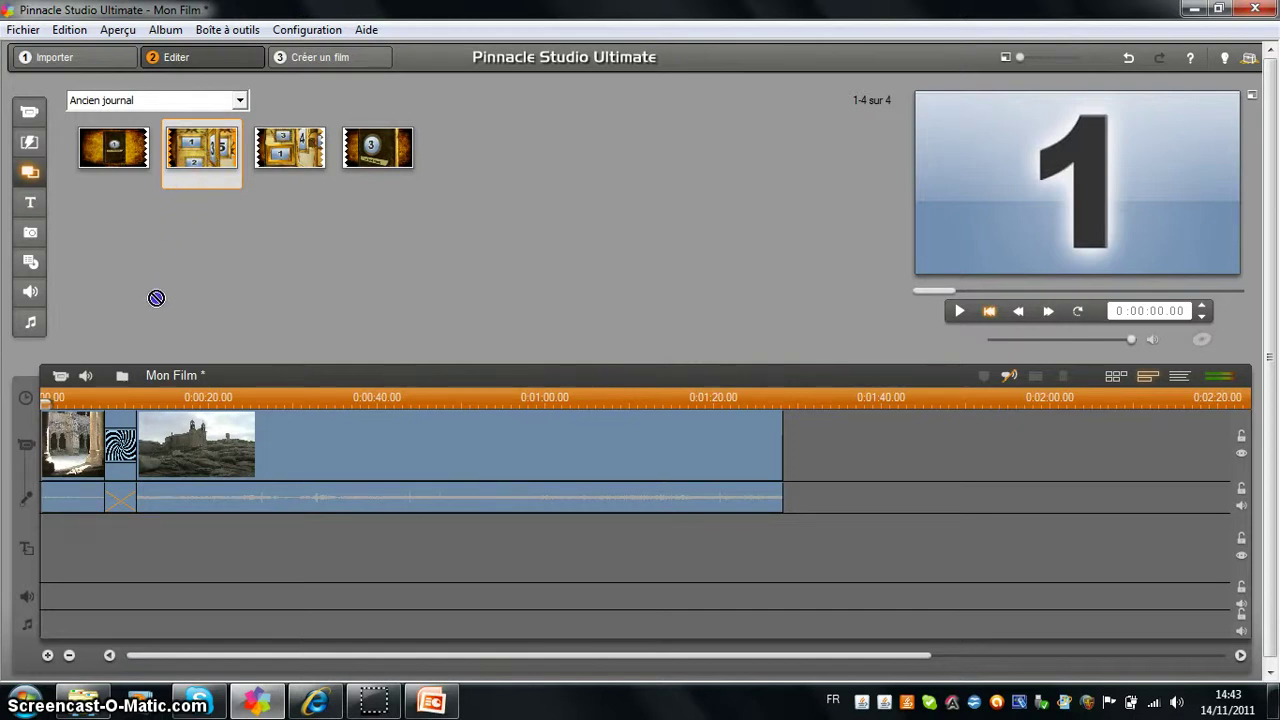
drag(128, 377, 65, 443)
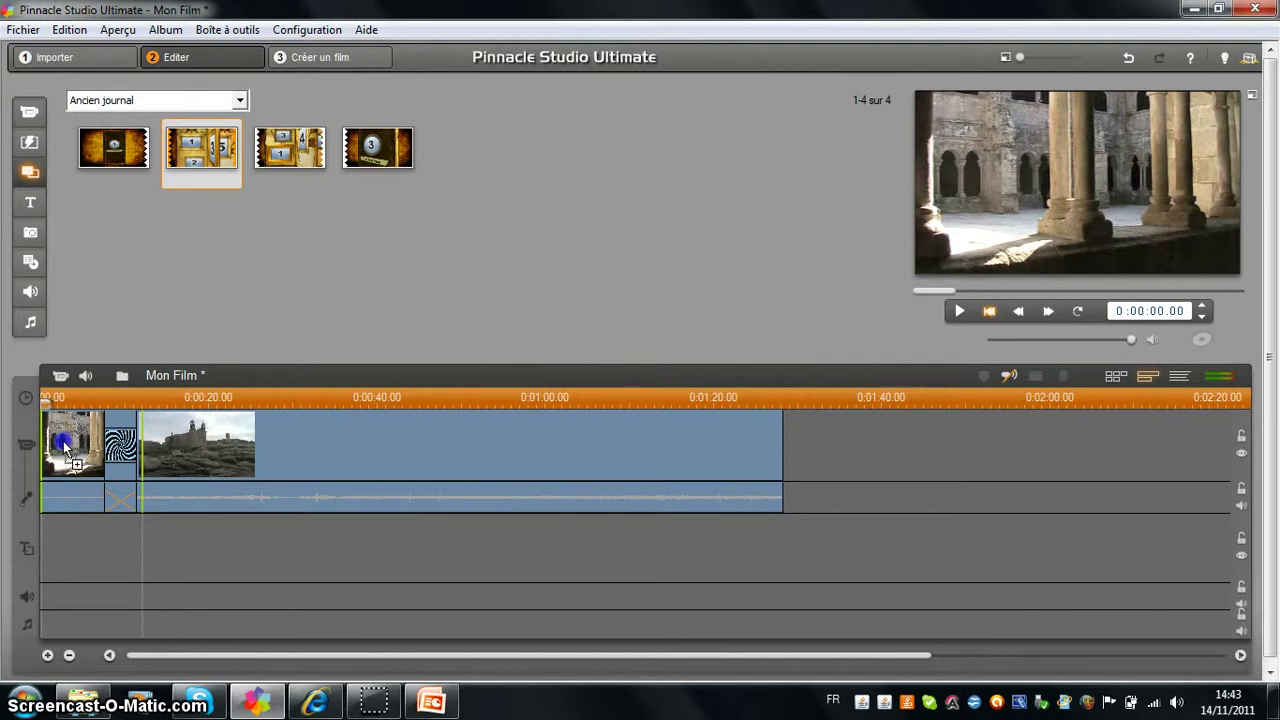
drag(65, 447, 64, 445)
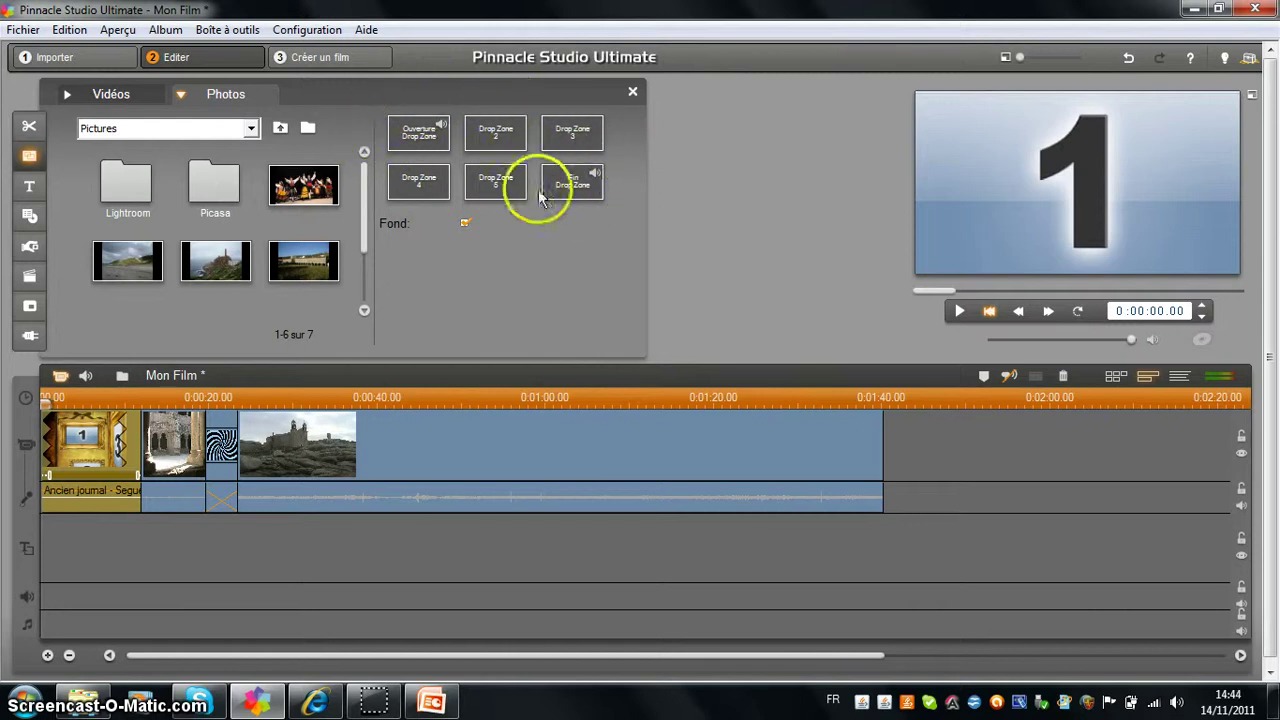
Fill the montage's Ouverture zone with the dancers photo, Drop Zone 2 with the grey coastal landscape and Drop Zone 3 with the lighthouse.
click(230, 95)
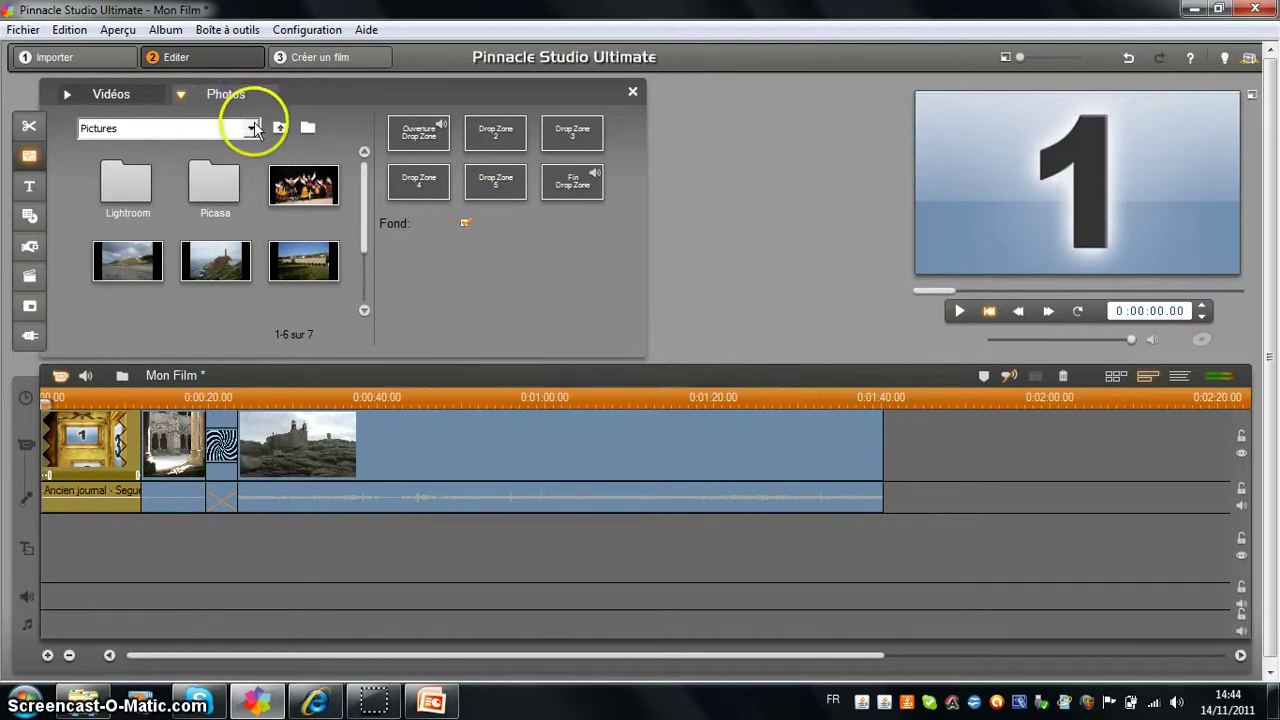
click(304, 186)
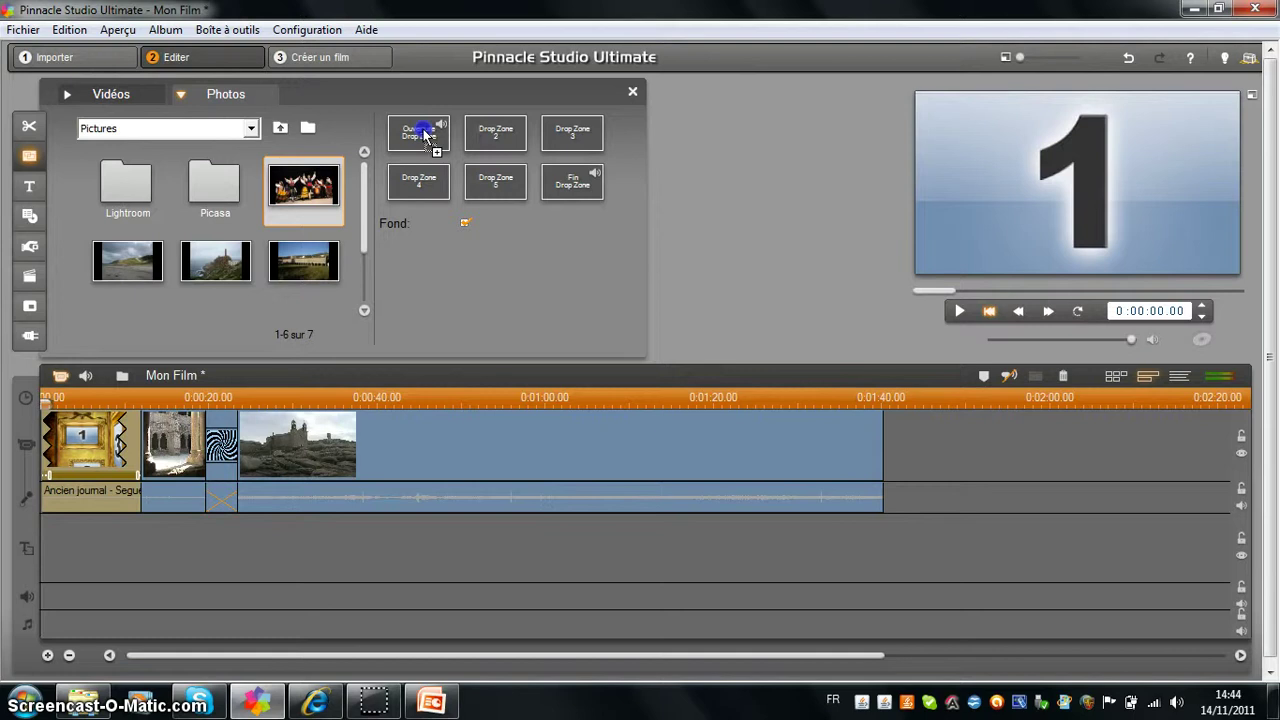
drag(424, 138, 420, 134)
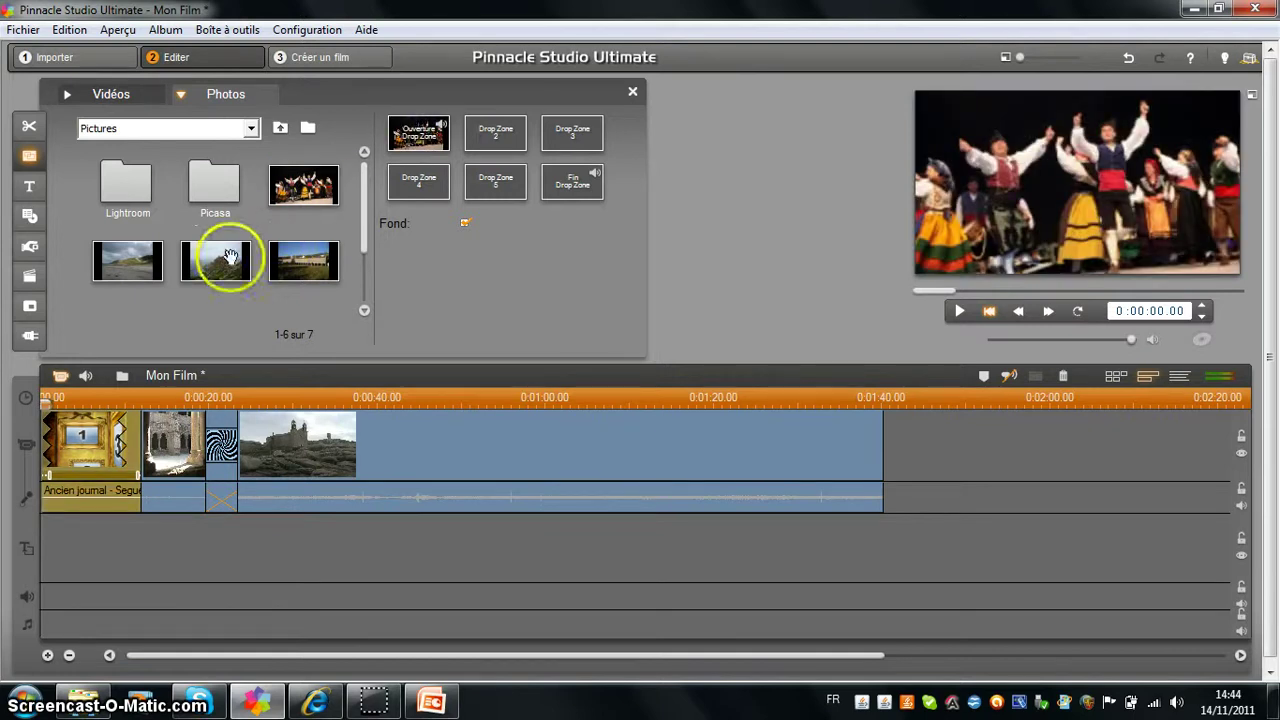
drag(143, 268, 383, 200)
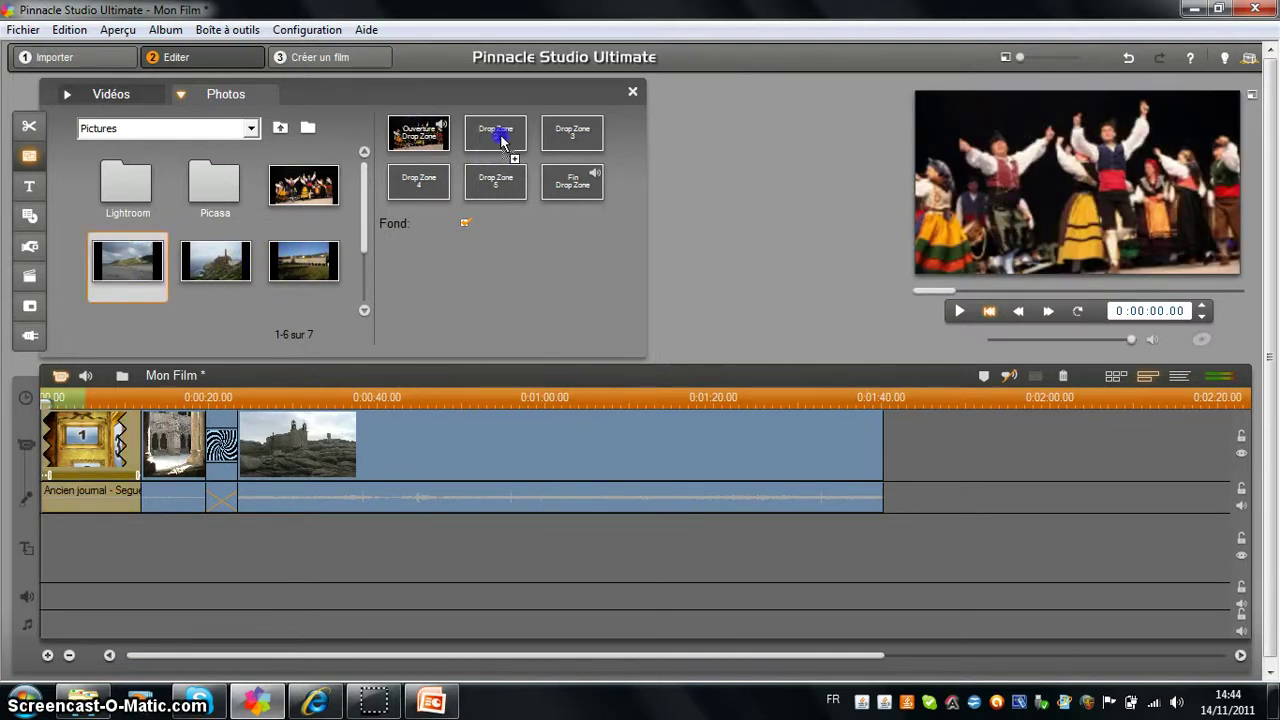
drag(501, 140, 501, 140)
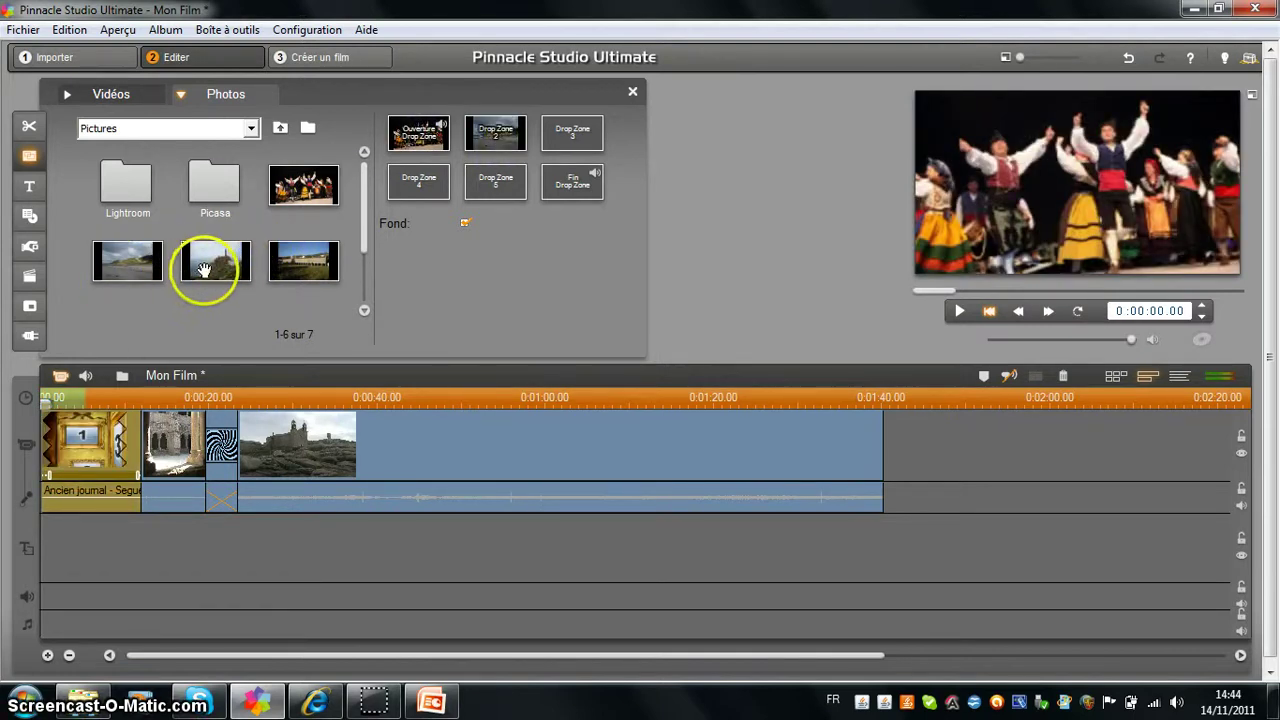
drag(204, 268, 398, 217)
drag(585, 137, 585, 137)
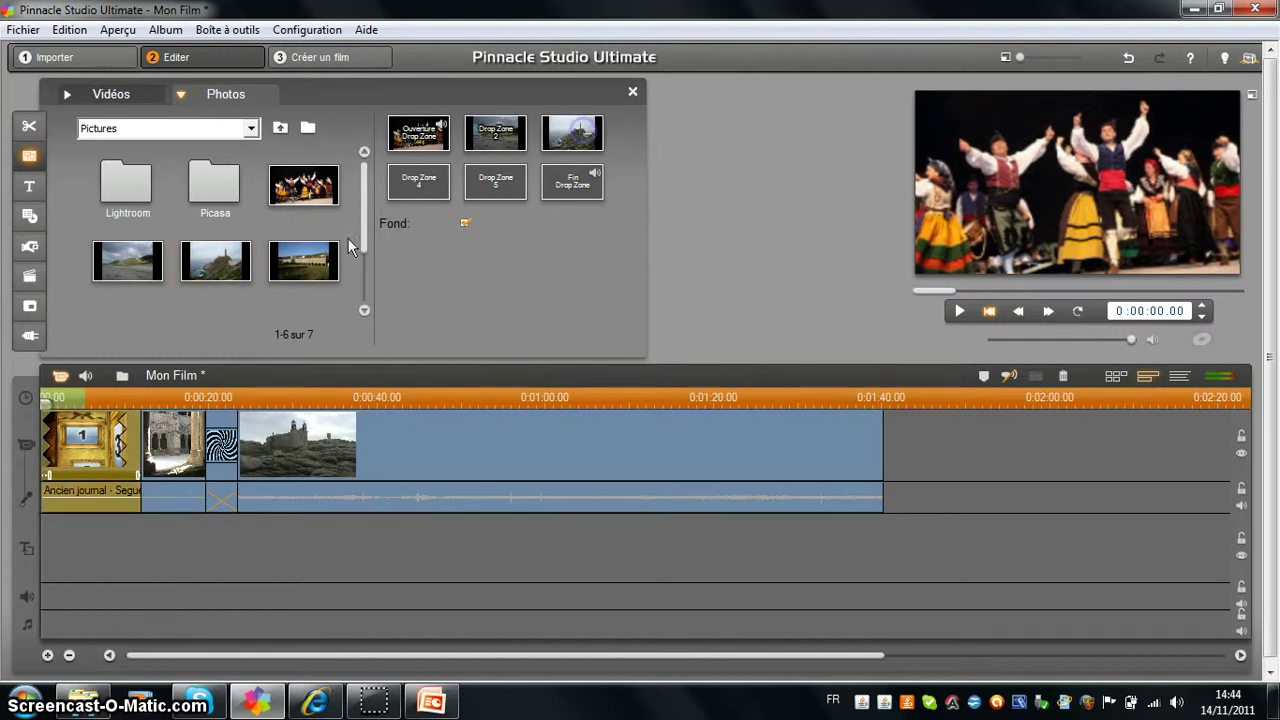
Fill Drop Zone 4 with the greniers photo, Drop Zone 5 with the last seaside photo and the Fin zone with the lighthouse.
drag(309, 263, 325, 255)
drag(427, 187, 423, 182)
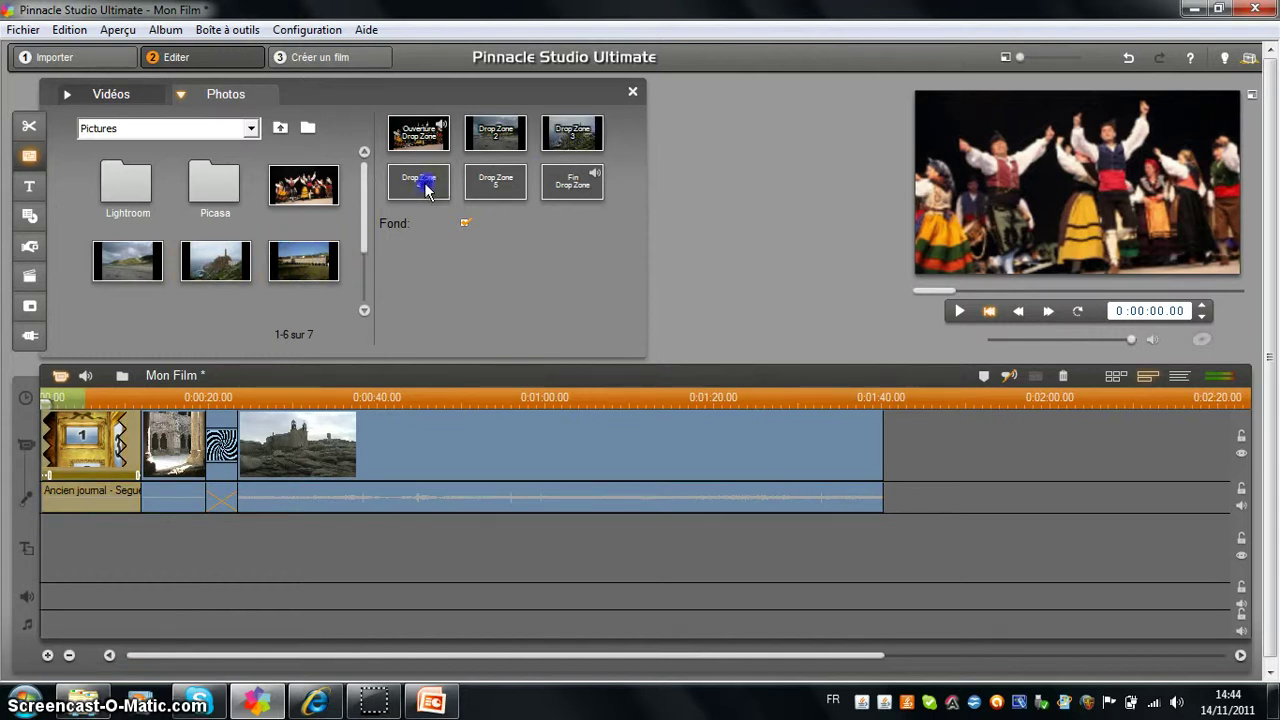
drag(364, 223, 363, 262)
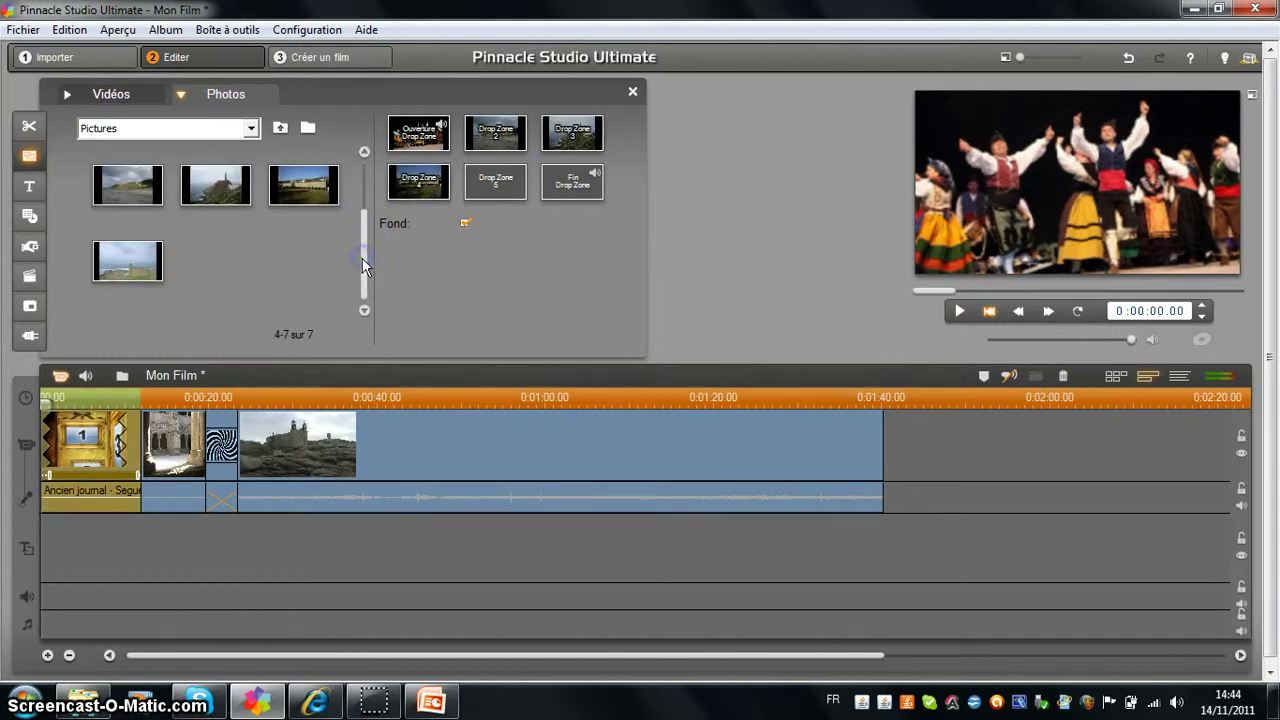
drag(149, 263, 497, 180)
drag(229, 194, 227, 197)
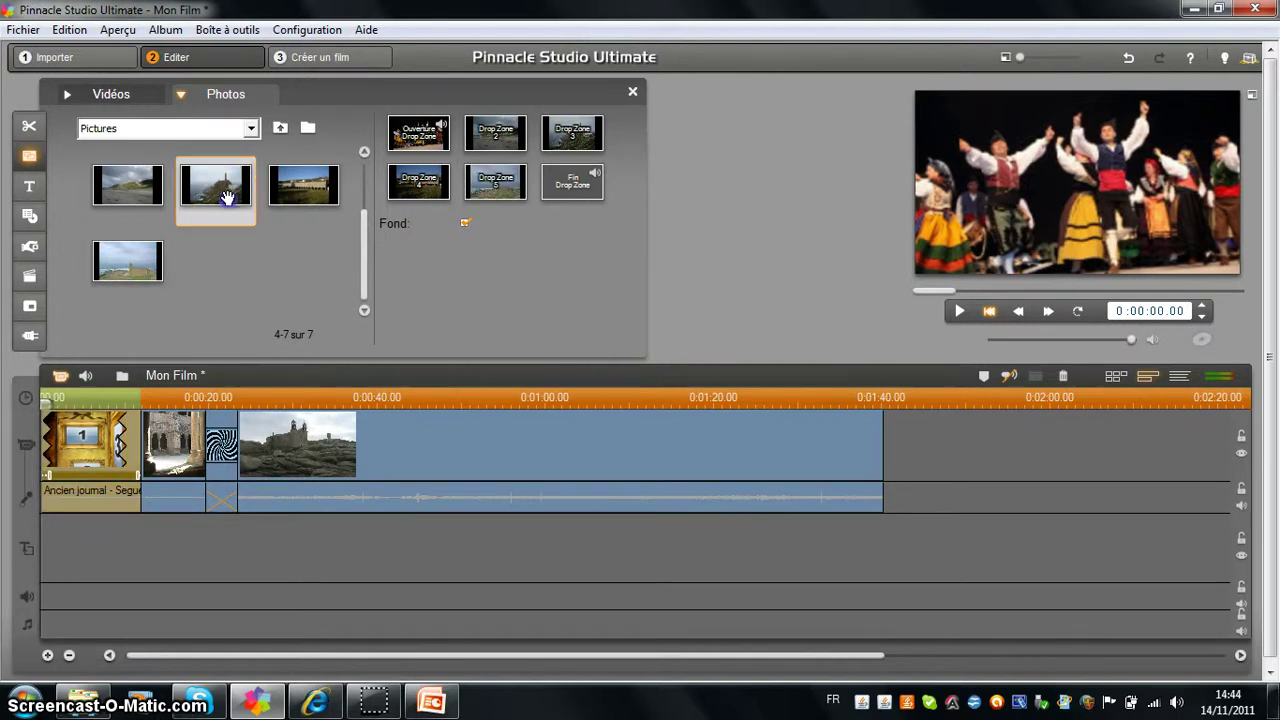
drag(556, 180, 558, 182)
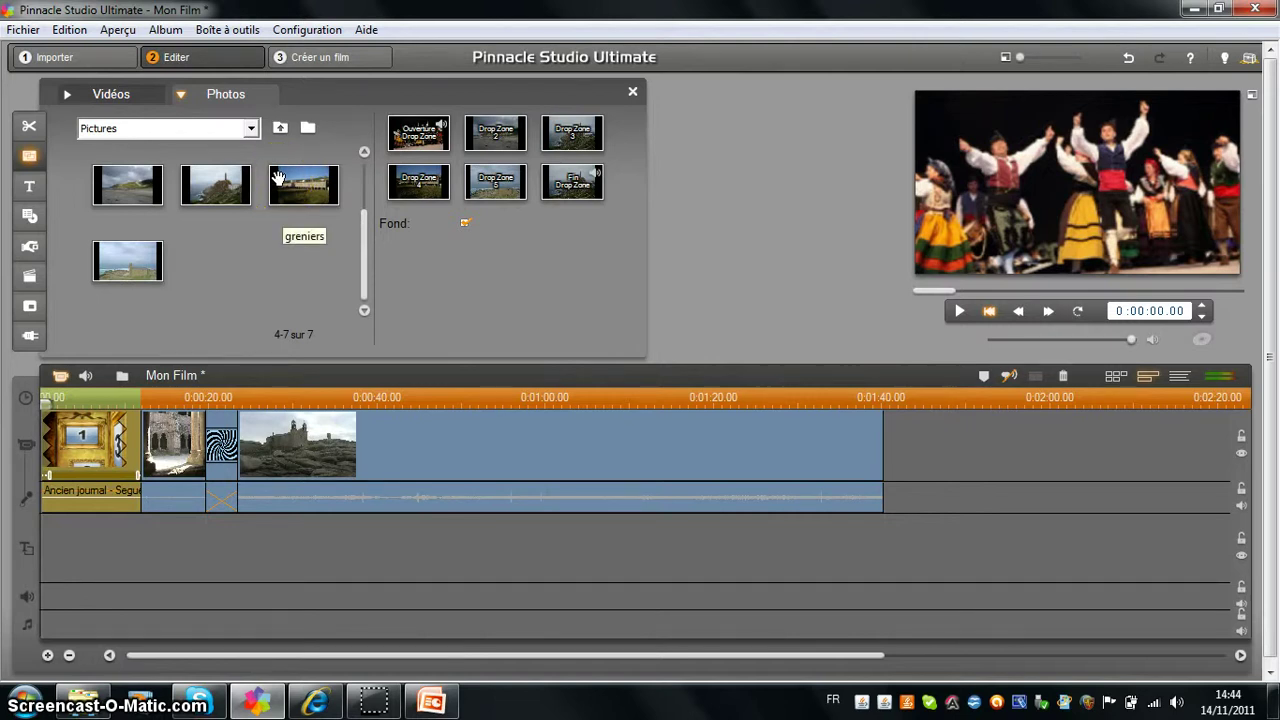
Replace the photo in the montage's Drop Zone 4 with the grey coastal landscape photo.
drag(279, 178, 367, 217)
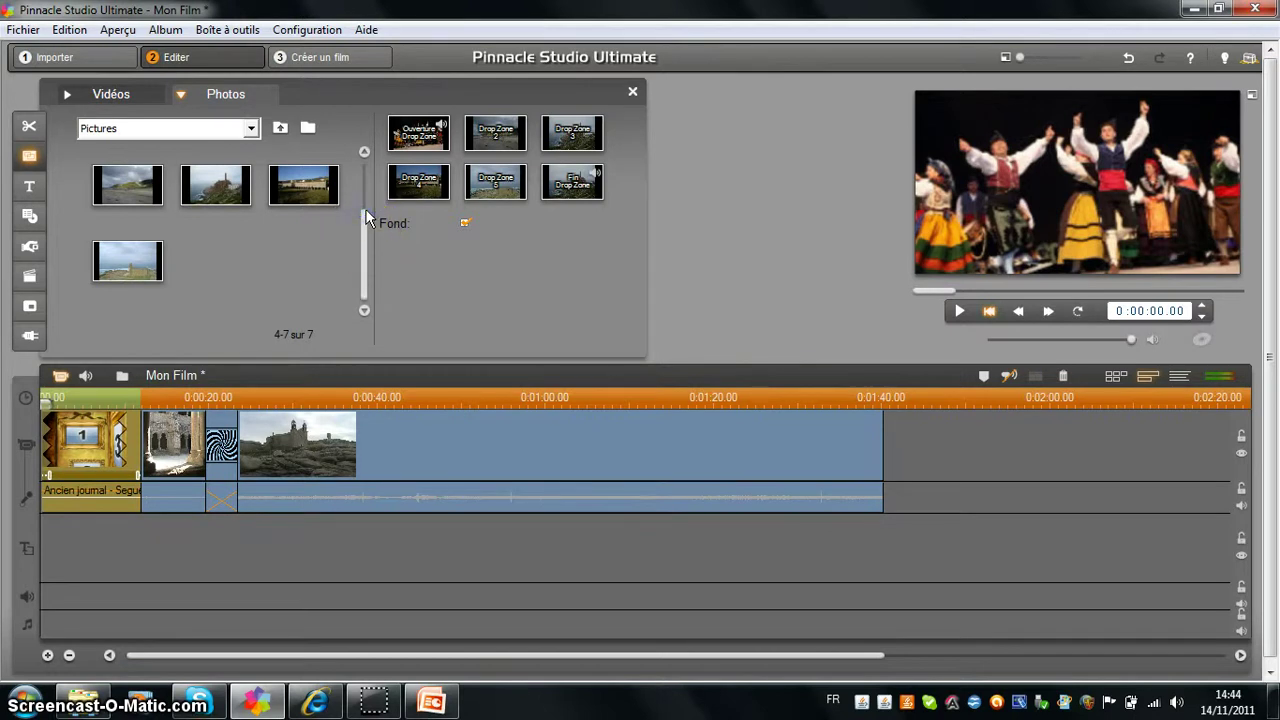
click(96, 390)
drag(127, 384, 234, 323)
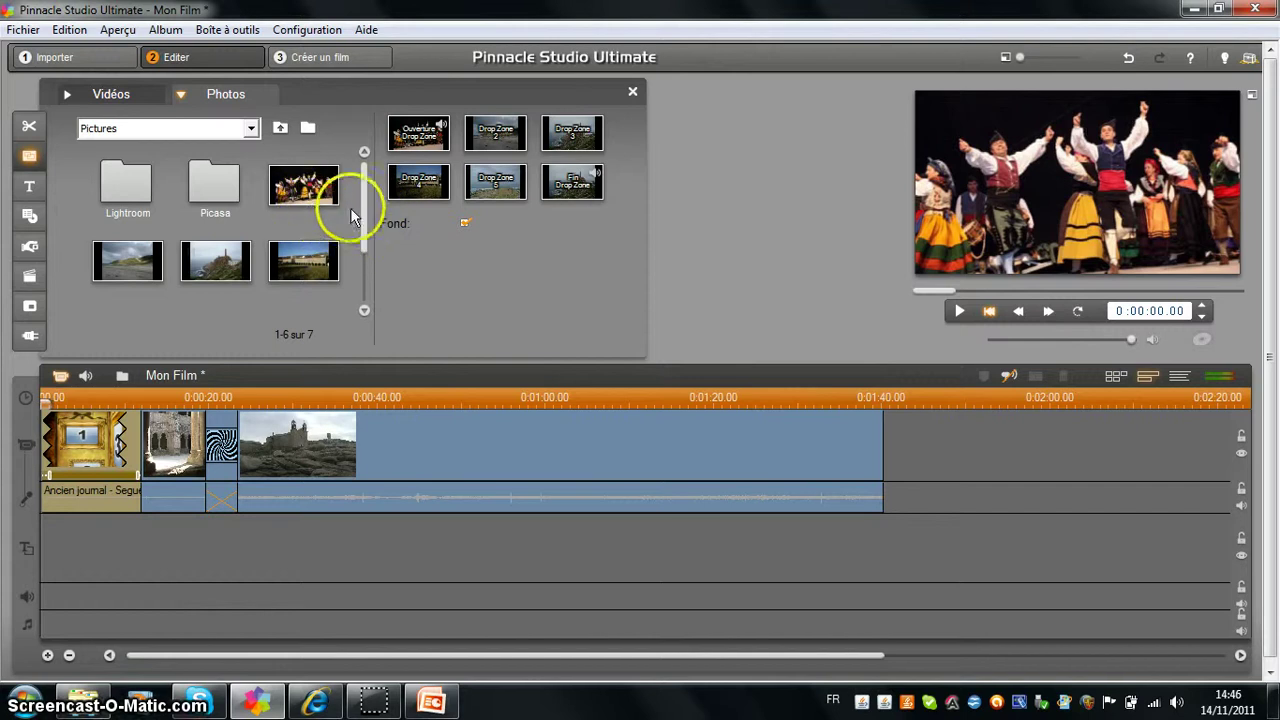
click(130, 270)
drag(427, 193, 112, 328)
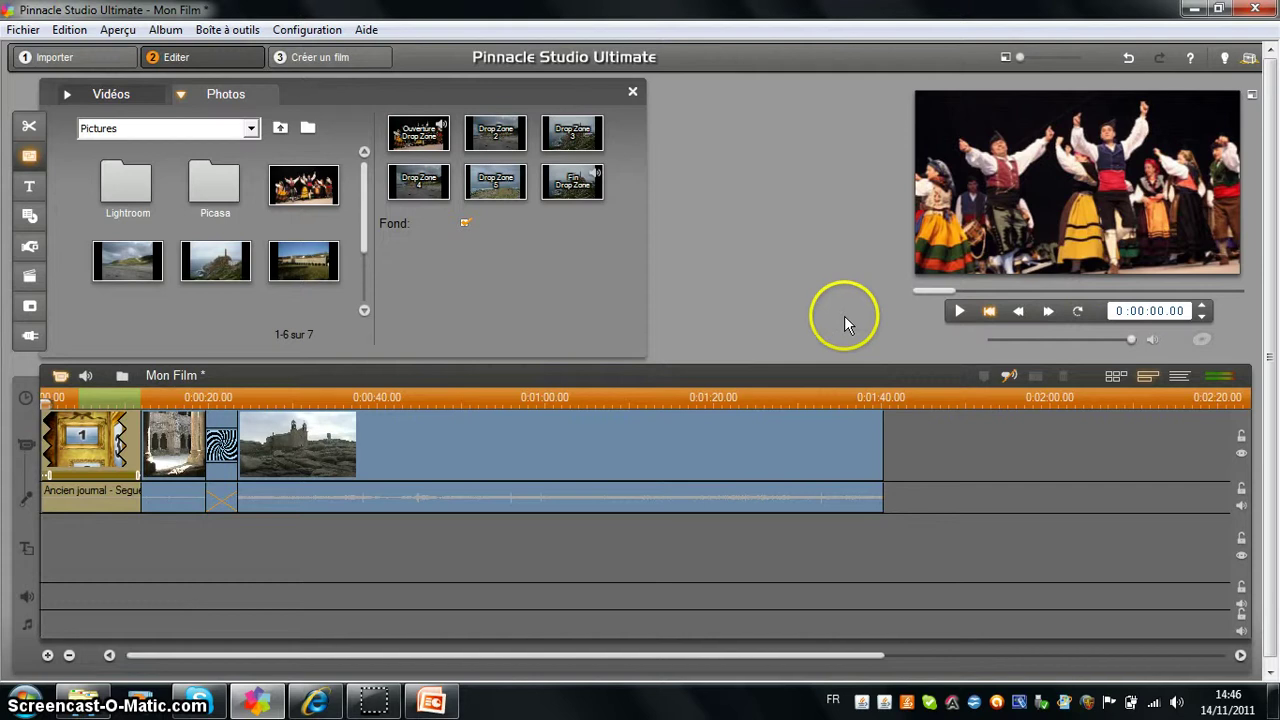
Play the montage from the start of the film and stop at the beginning of the cloister clip.
click(958, 311)
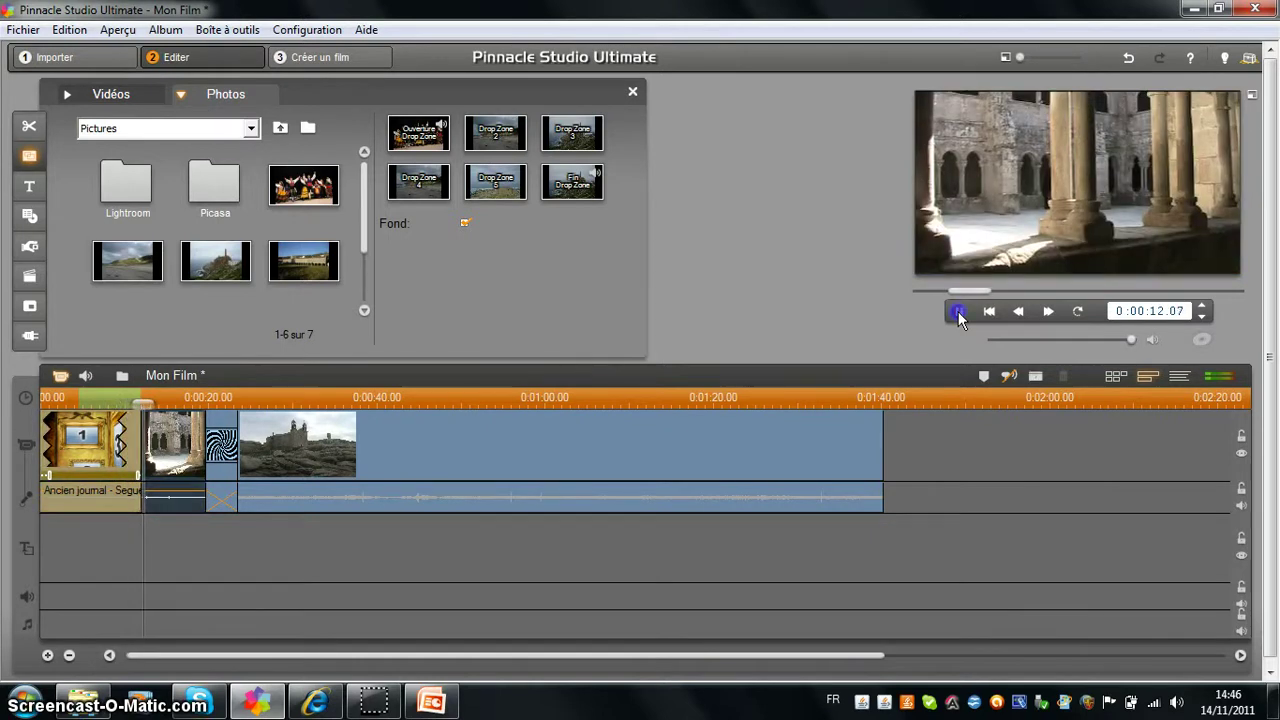
click(958, 311)
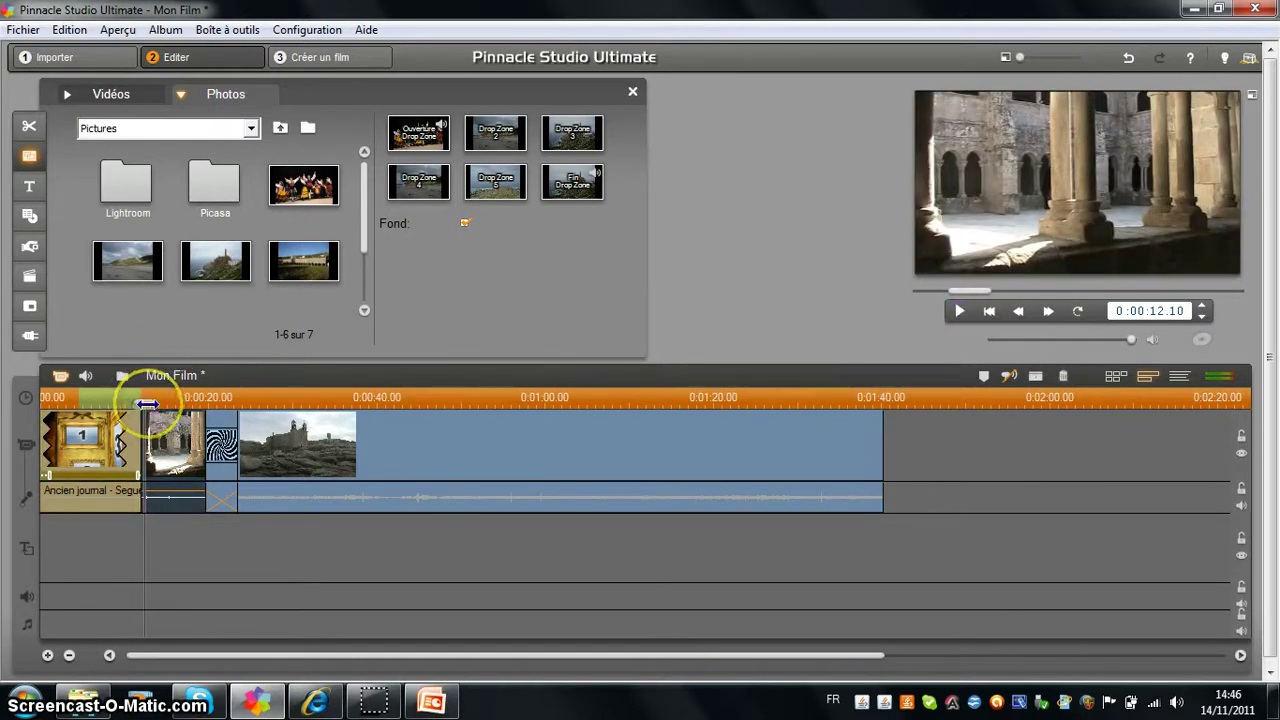
Extend the end of the Ancien journal montage clip on the timeline to about 0:00:19.14.
click(97, 545)
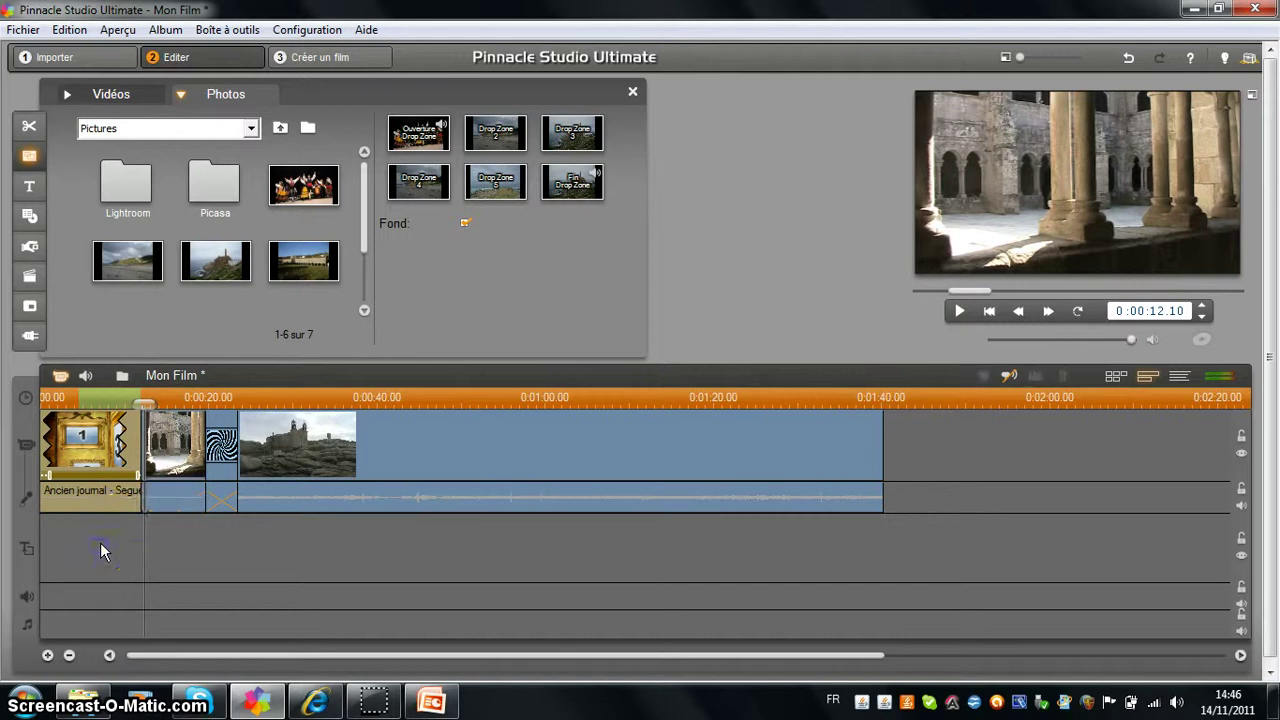
click(138, 457)
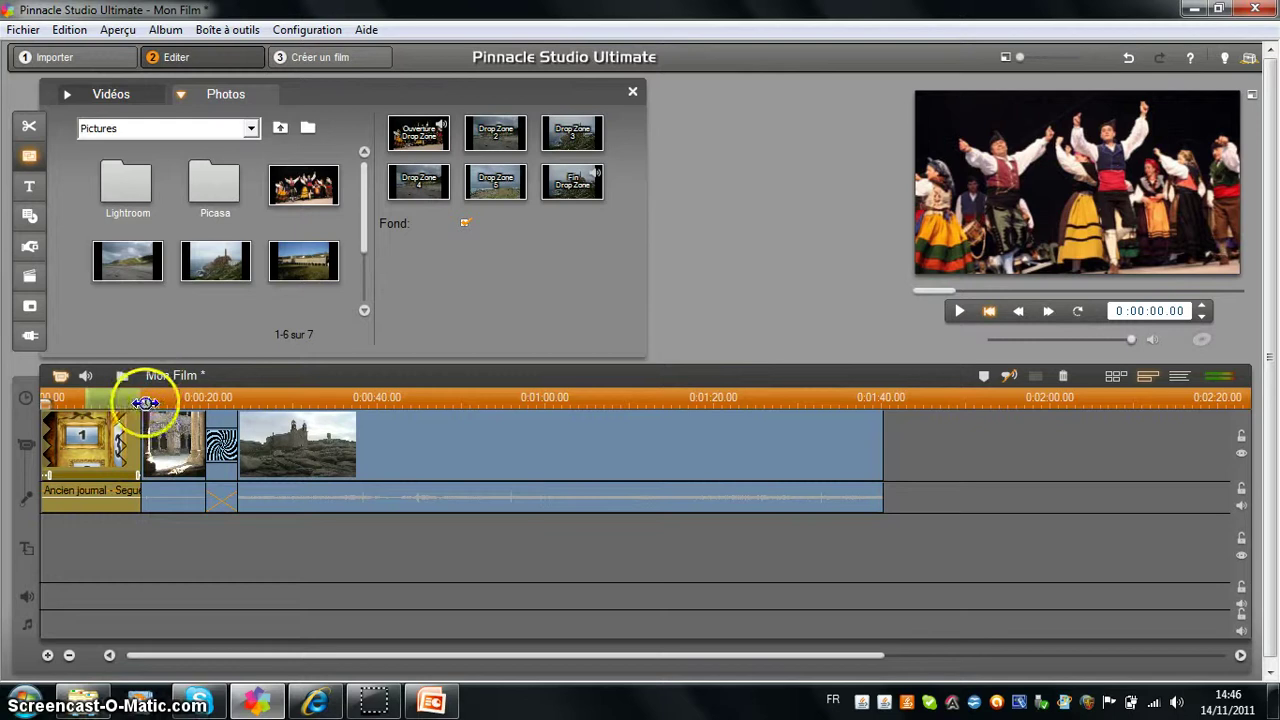
drag(145, 455, 203, 453)
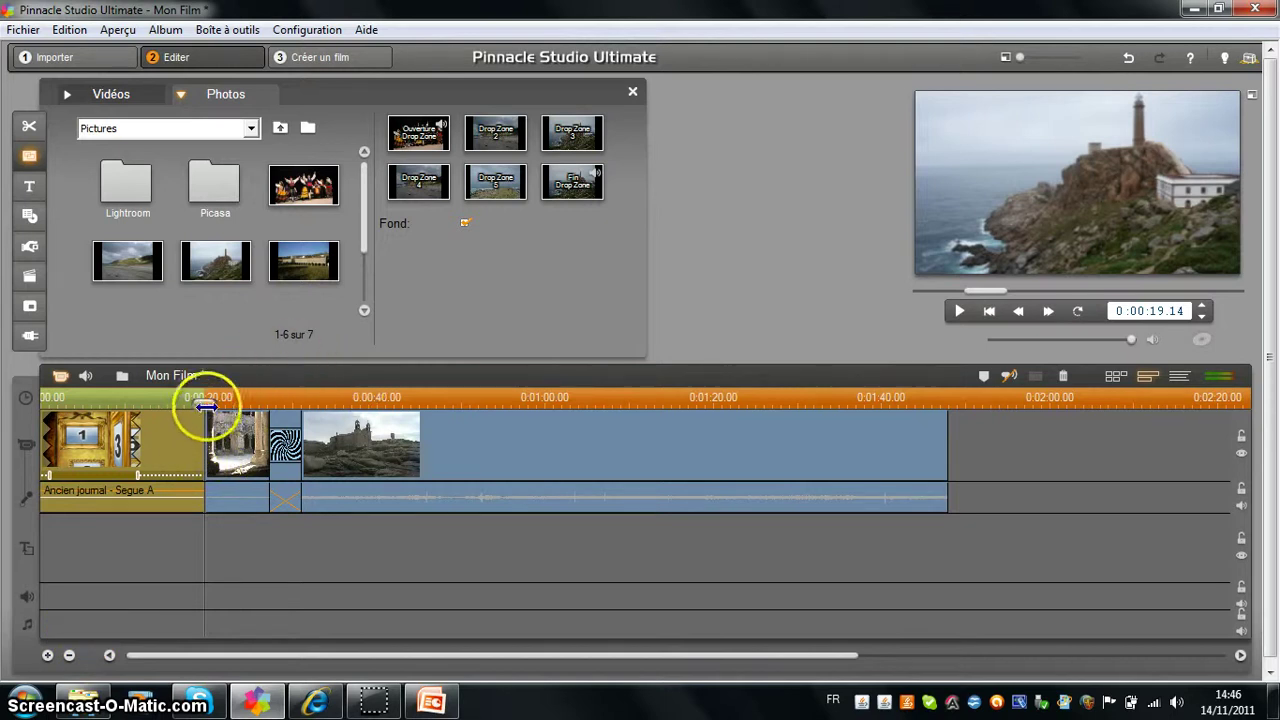
Return to the start of the film and play the lengthened montage through to the cloister clip.
drag(205, 403, 32, 403)
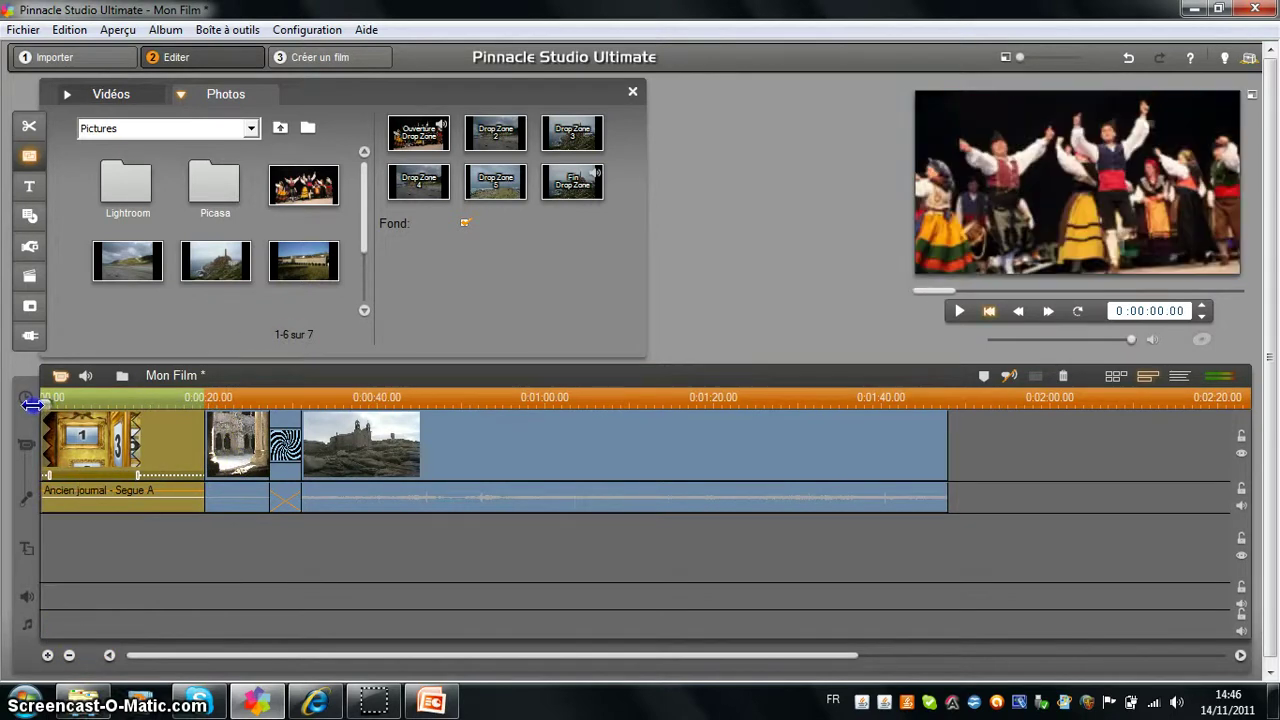
click(958, 313)
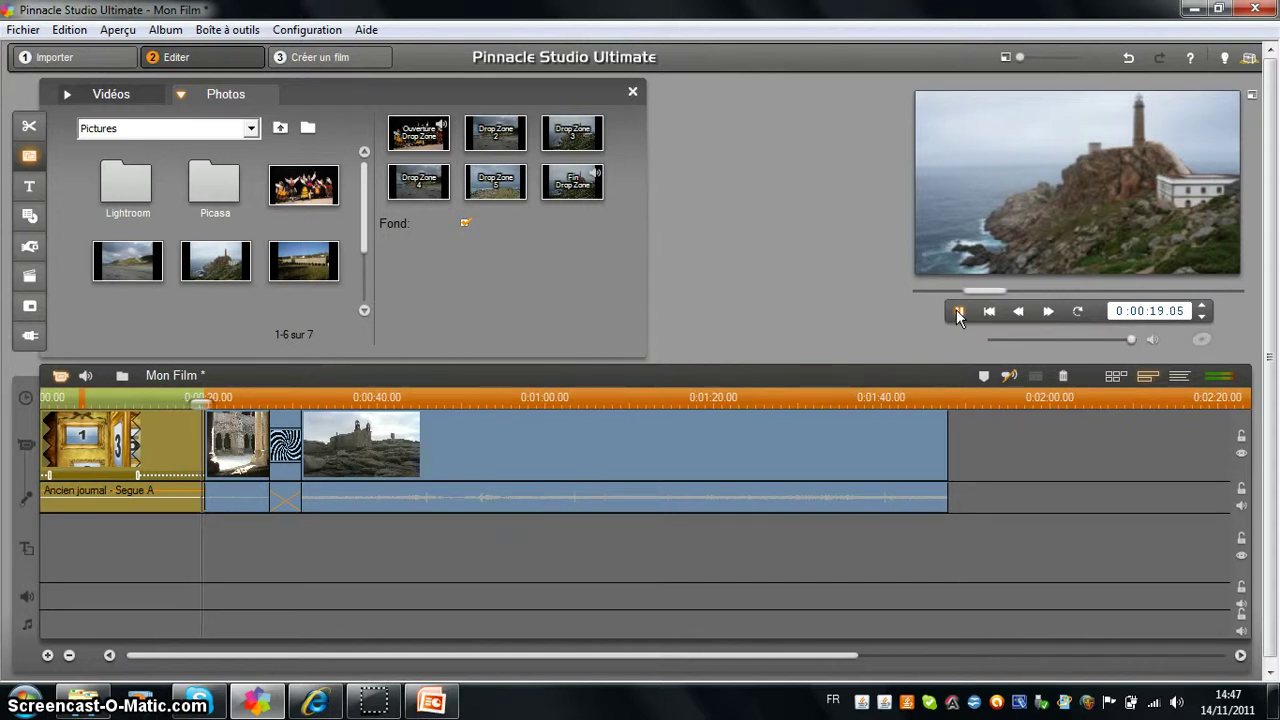
click(957, 313)
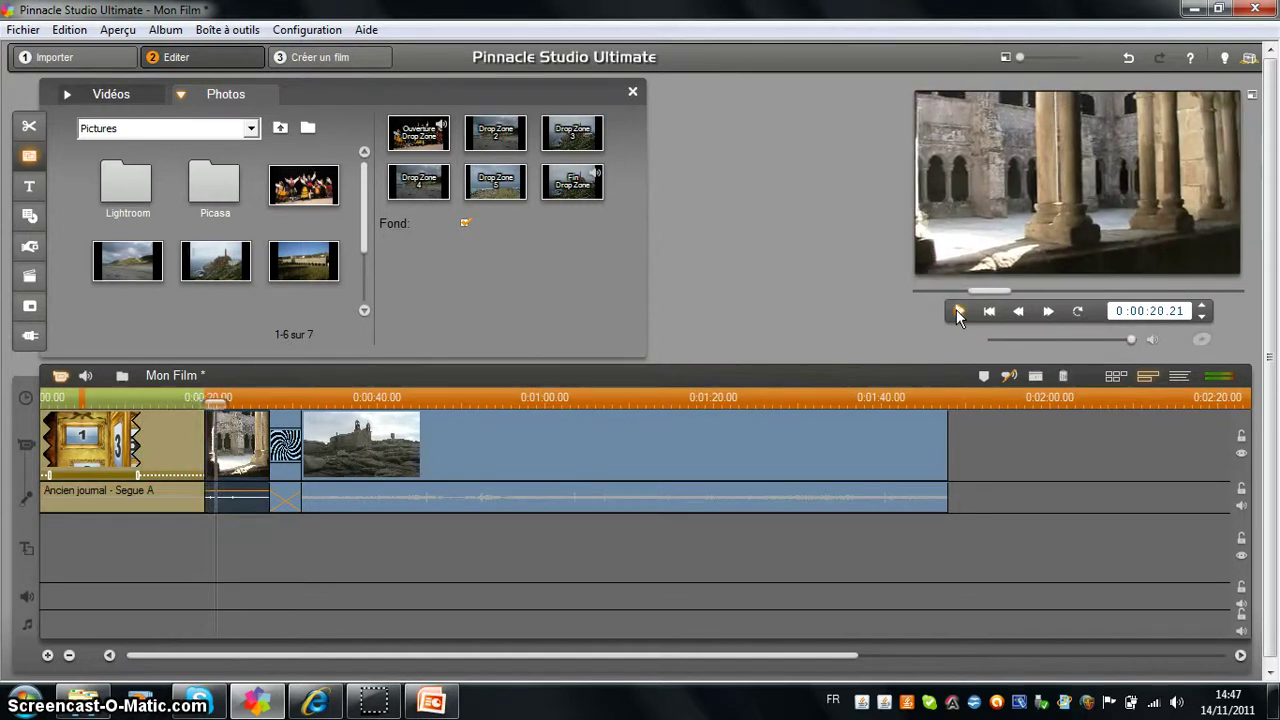